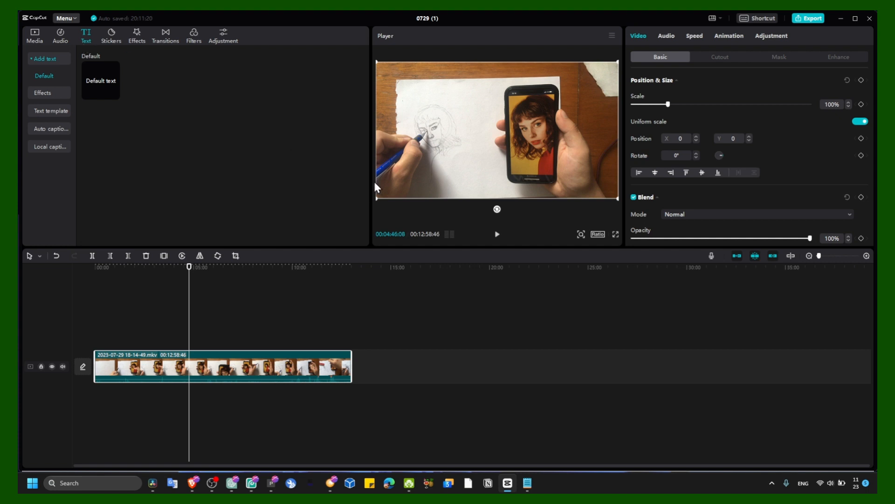
Try adding default text at the playhead, and undo the addition
left_click(350, 484)
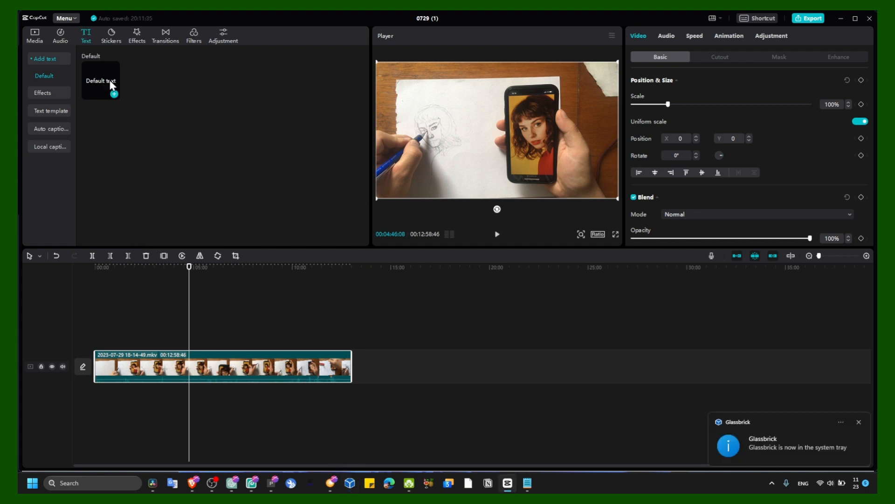
left_click(114, 94)
left_click(114, 94)
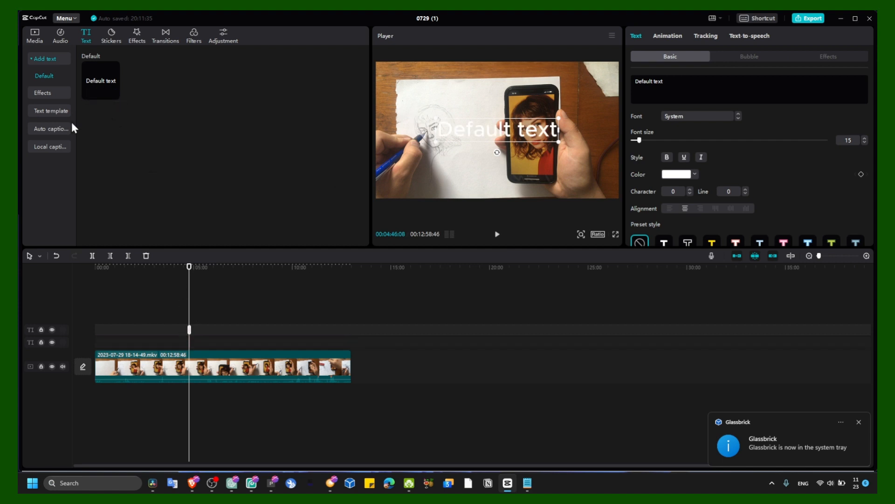
key("ctrl+z")
key("ctrl+z")
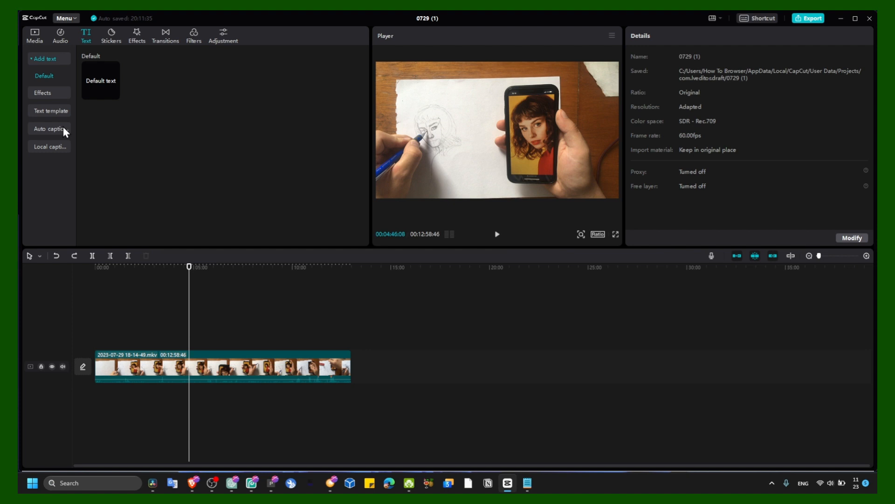
Add the red neon FANTASTIC VOYAGE text template from the Trending templates at the playhead
left_click(60, 92)
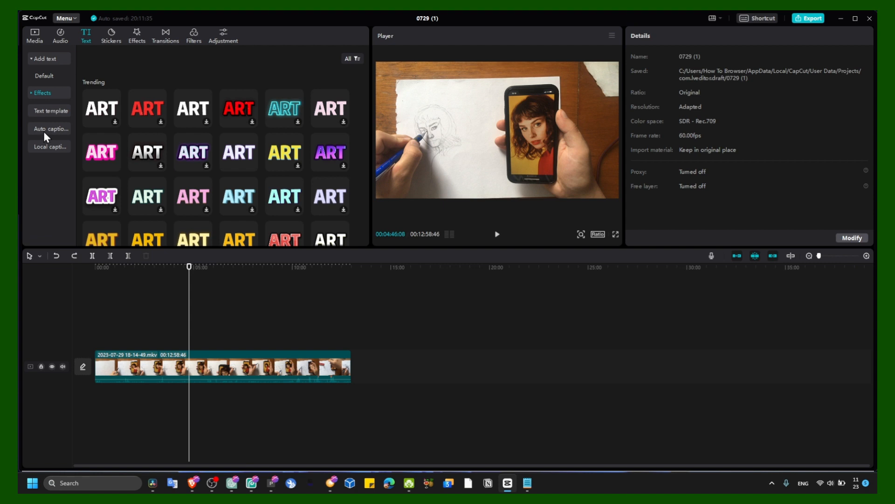
left_click(45, 114)
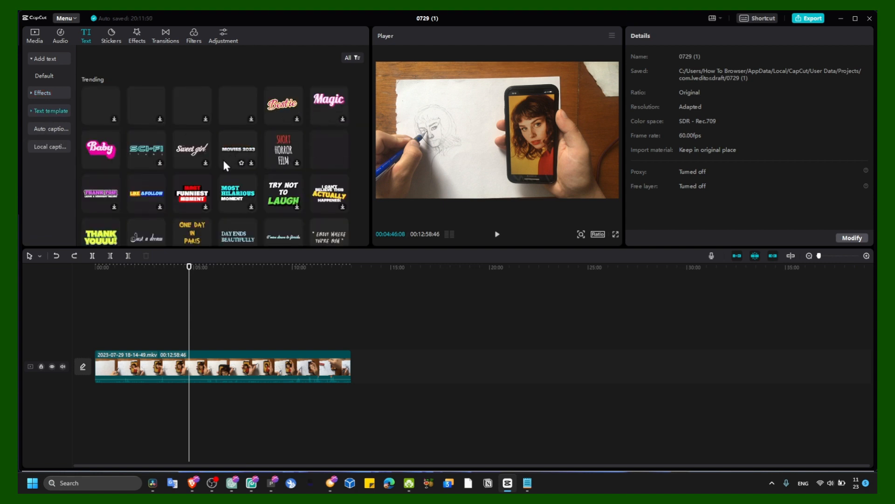
scroll(223, 158, "down", 3)
scroll(223, 158, "down", 3)
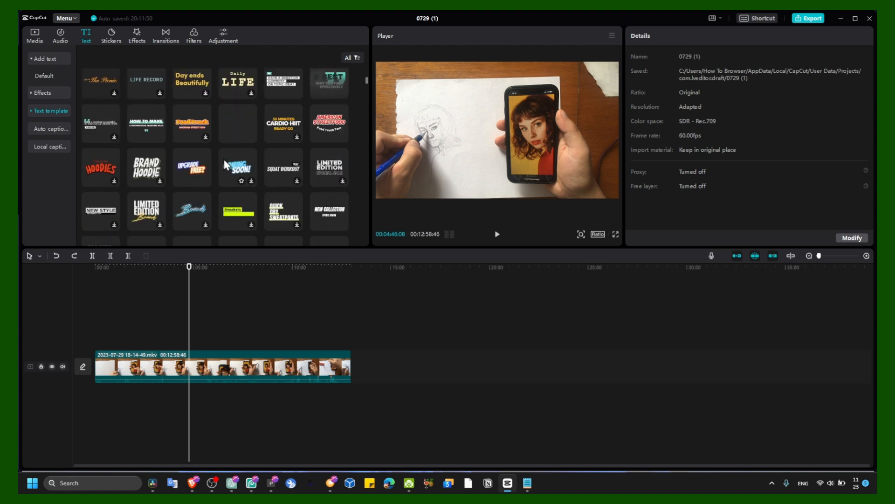
scroll(226, 164, "down", 3)
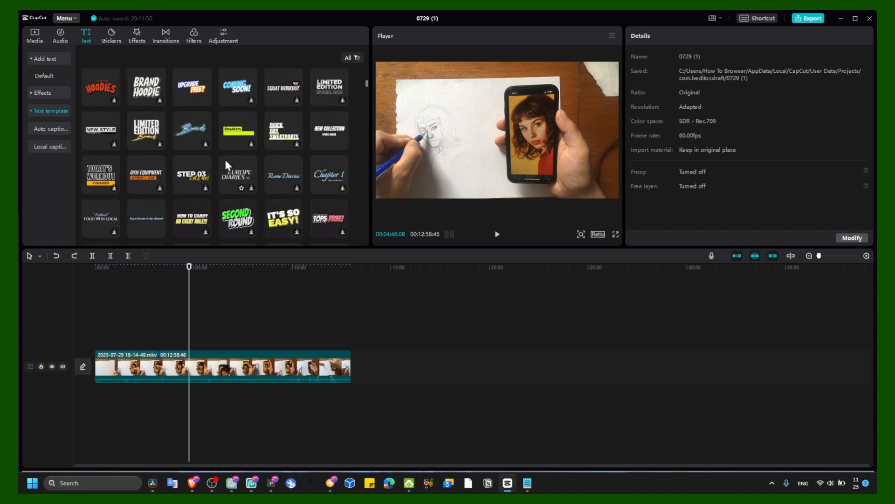
scroll(226, 161, "down", 3)
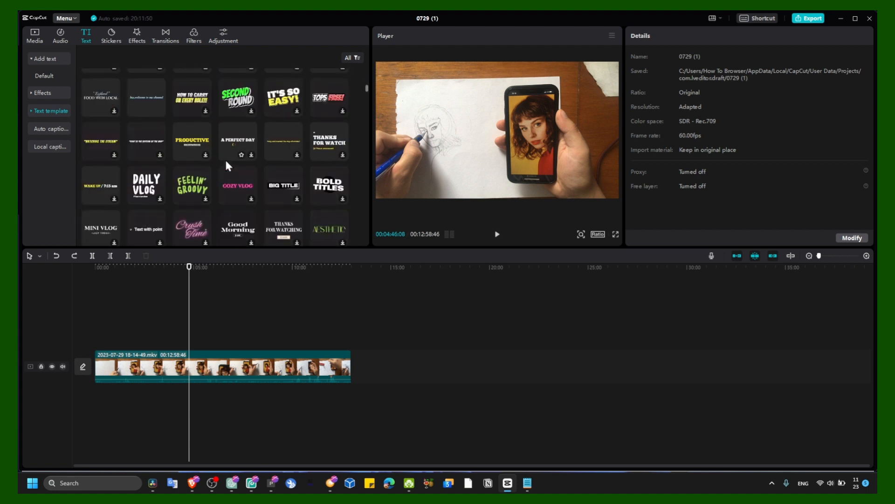
scroll(226, 162, "down", 5)
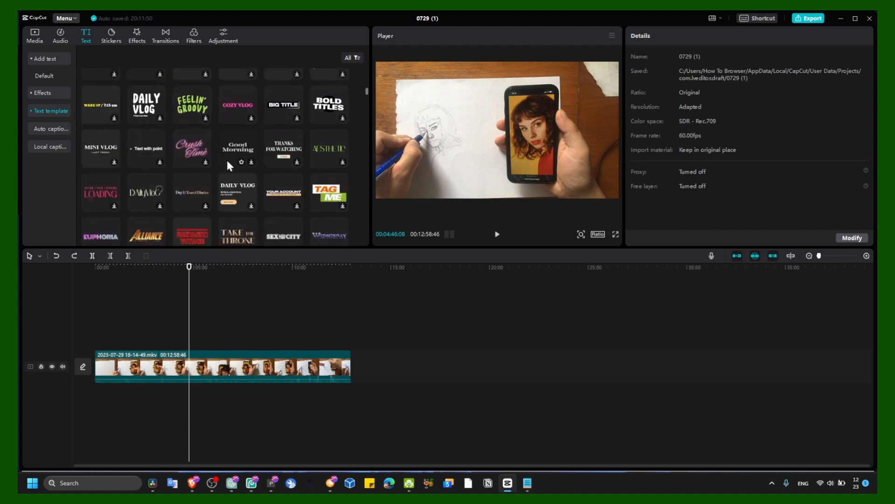
scroll(228, 165, "down", 1)
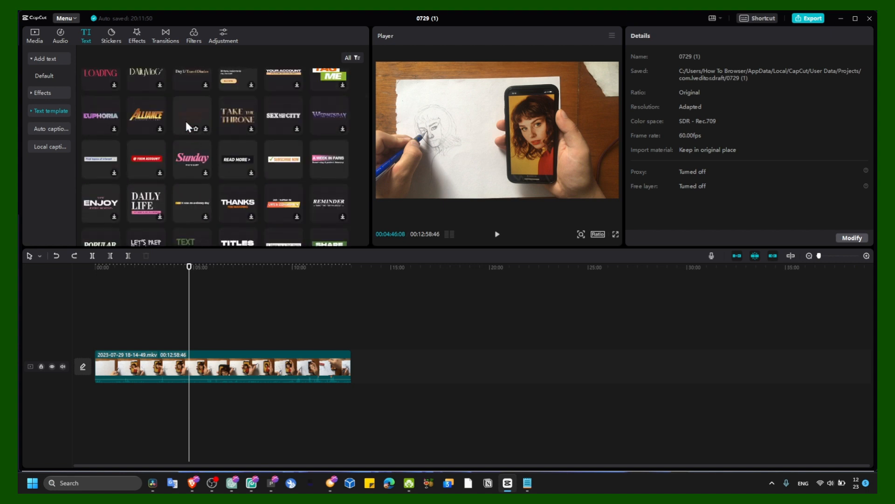
left_click(206, 132)
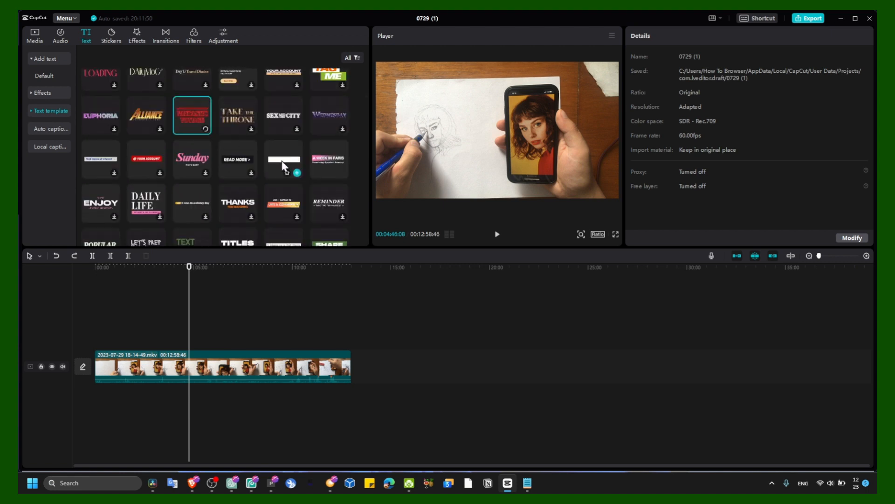
left_click(205, 130)
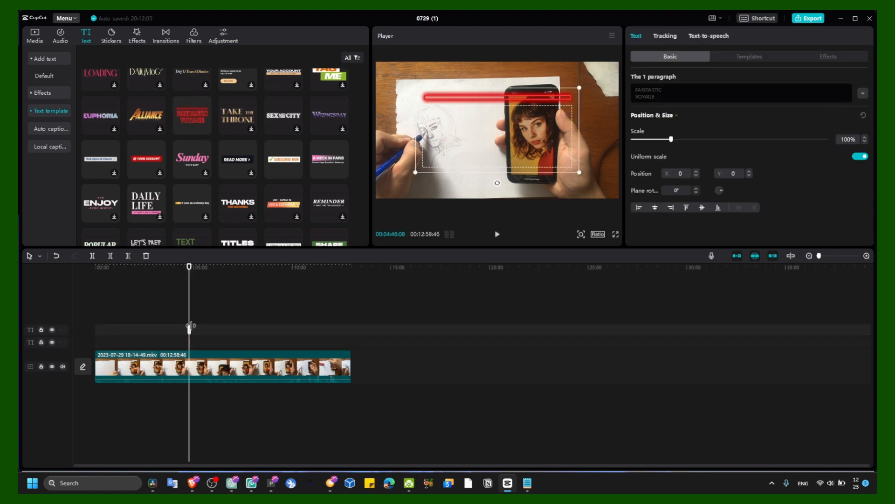
Lengthen the FANTASTIC VOYAGE clip and move it to the start of the timeline, above the video
left_click_drag(190, 327, 256, 325)
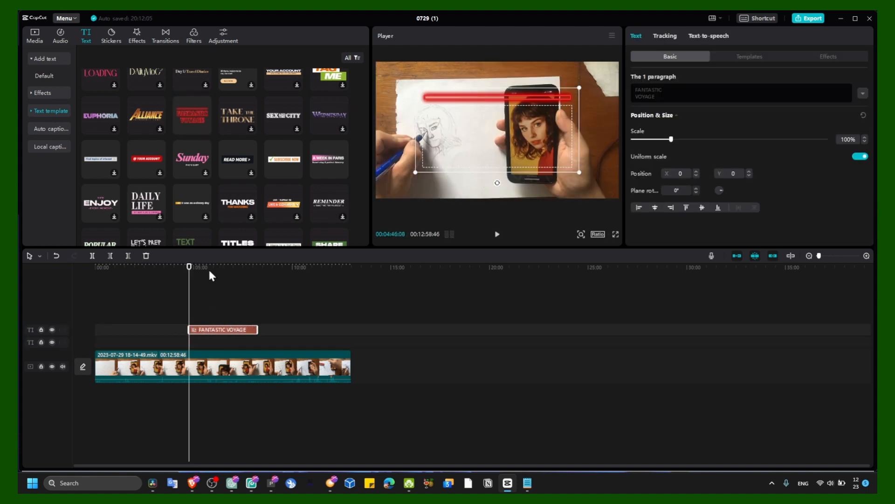
mouse_move(191, 284)
left_mouse_down()
mouse_move(219, 277)
mouse_move(200, 277)
left_mouse_up()
left_click_drag(236, 329, 135, 345)
left_click(104, 268)
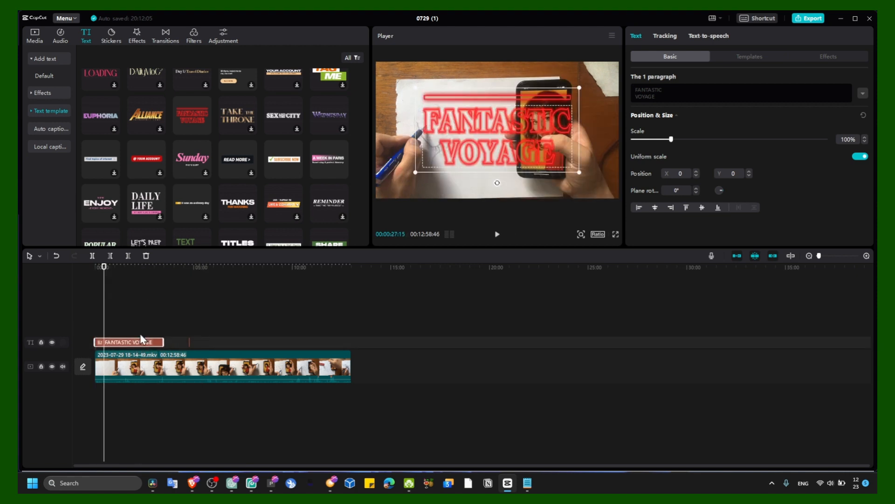
Place the Nightclub video effect Shake above the text clip at the timeline's start and briefly play it back
left_click(136, 40)
left_click(33, 59)
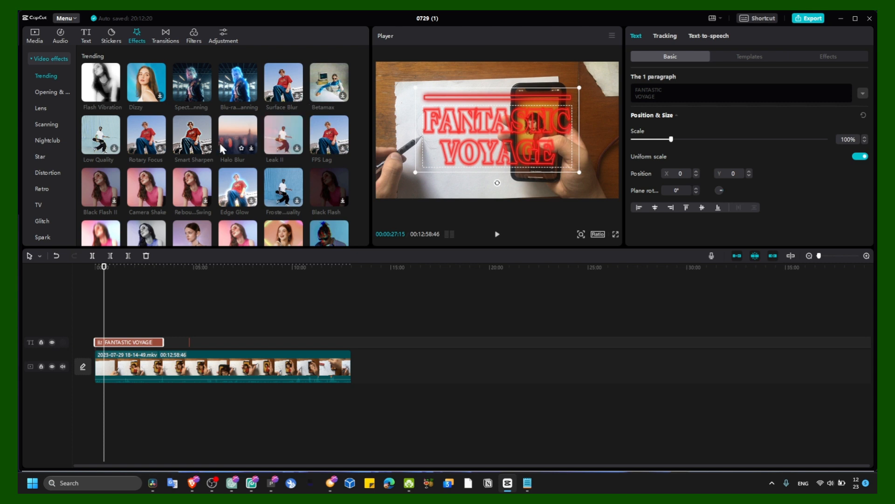
scroll(216, 143, "down", 1)
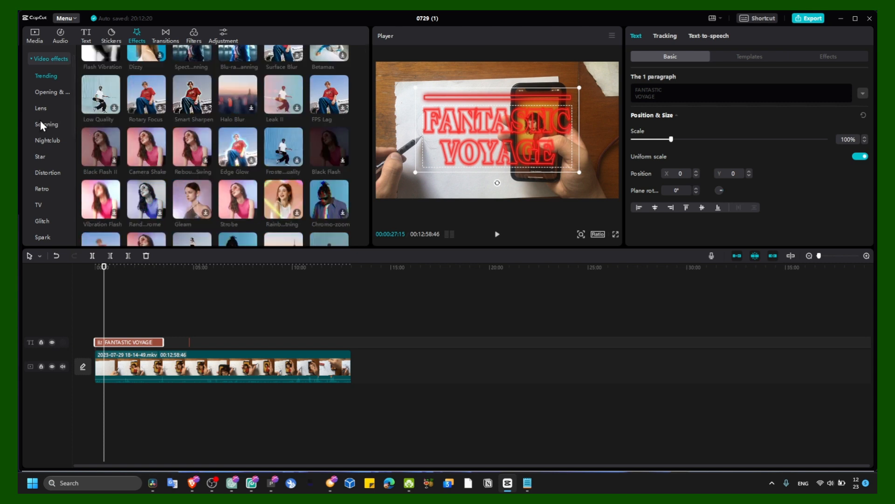
left_click(41, 92)
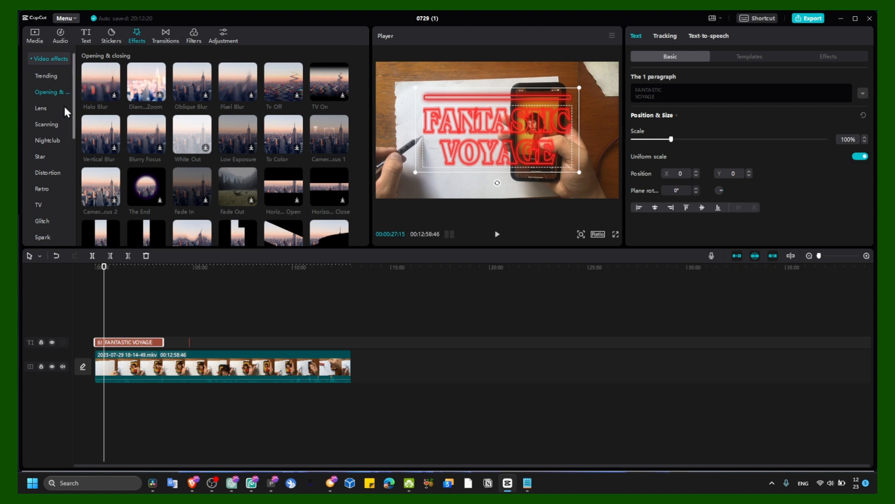
left_click(53, 110)
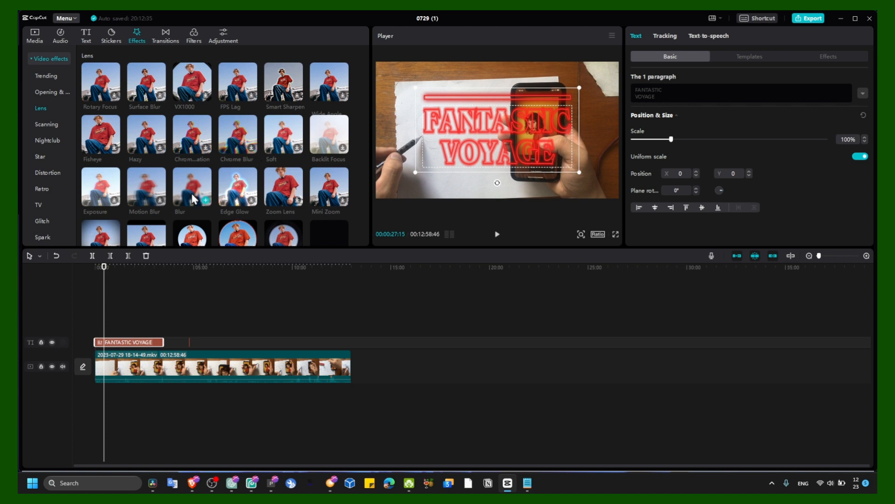
left_click(45, 126)
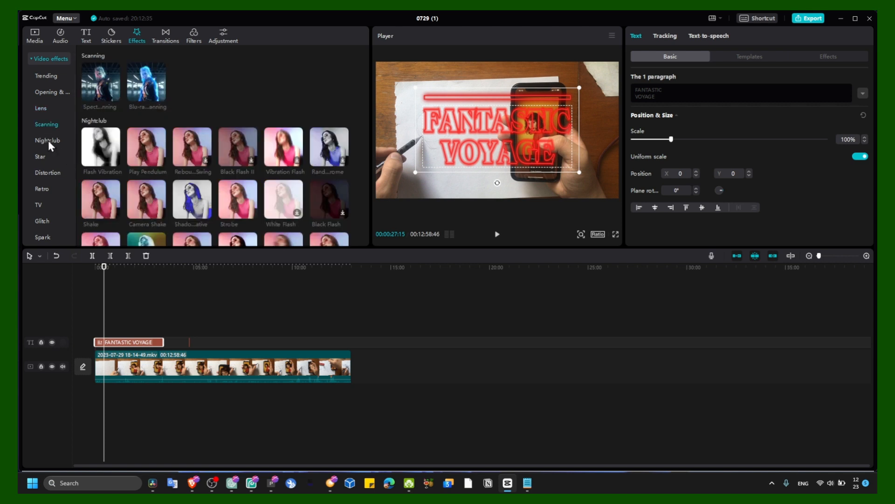
left_click(48, 145)
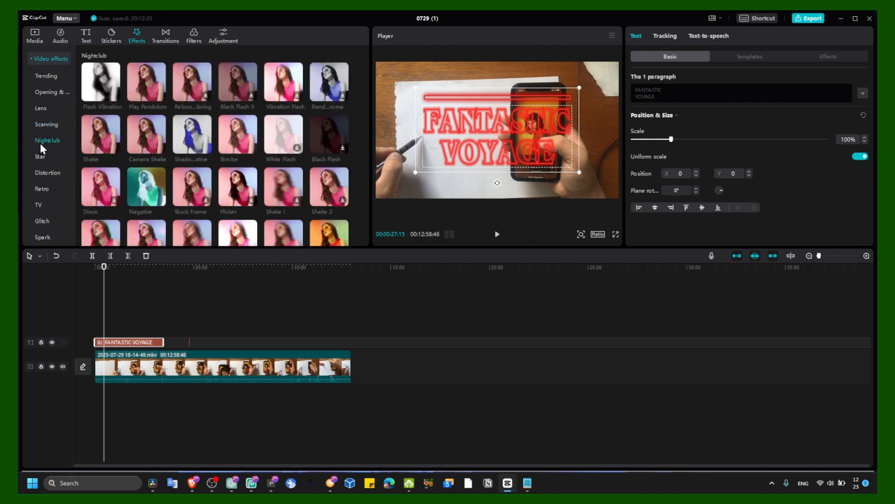
mouse_move(114, 149)
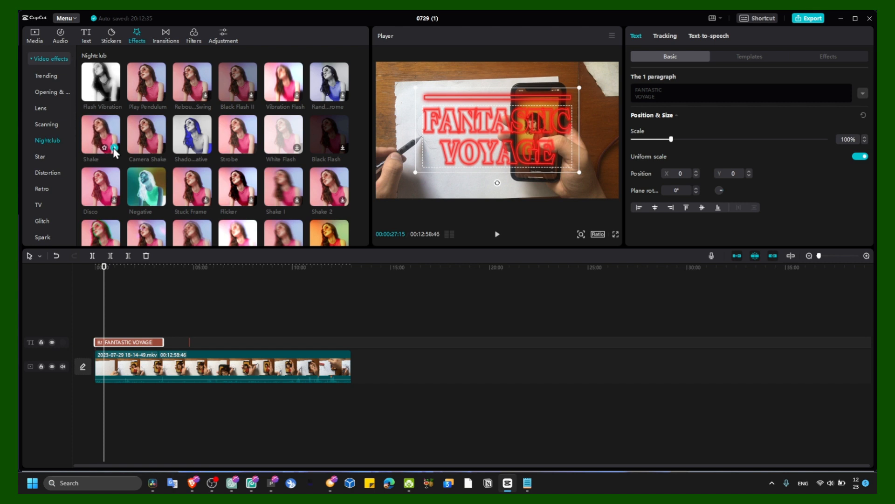
scroll(113, 163, "up", 1)
left_click_drag(94, 181, 114, 328)
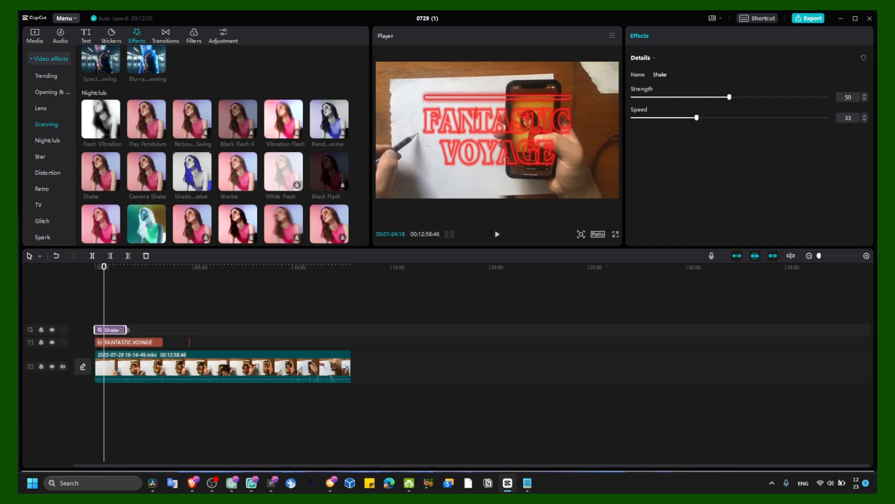
key("space")
key("space")
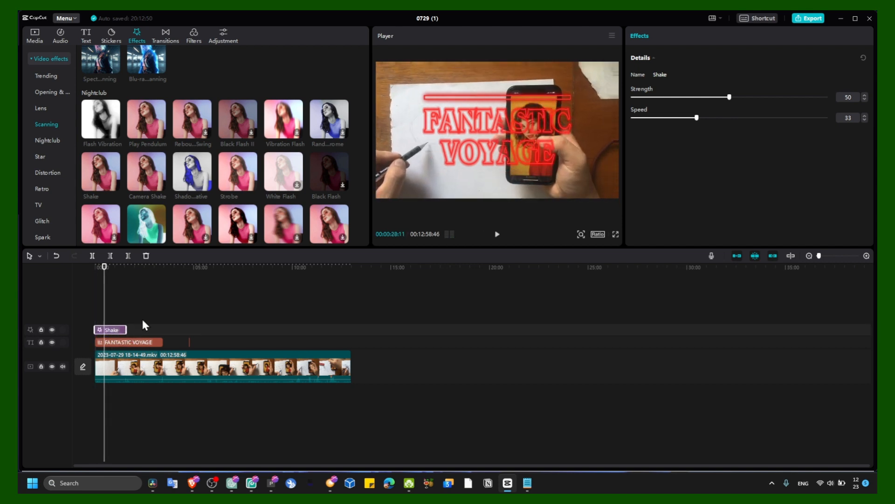
Try combining the FANTASTIC VOYAGE text and the video into a compound clip under the Shake effect, and undo it after a preview
left_click(126, 343)
left_click(155, 376)
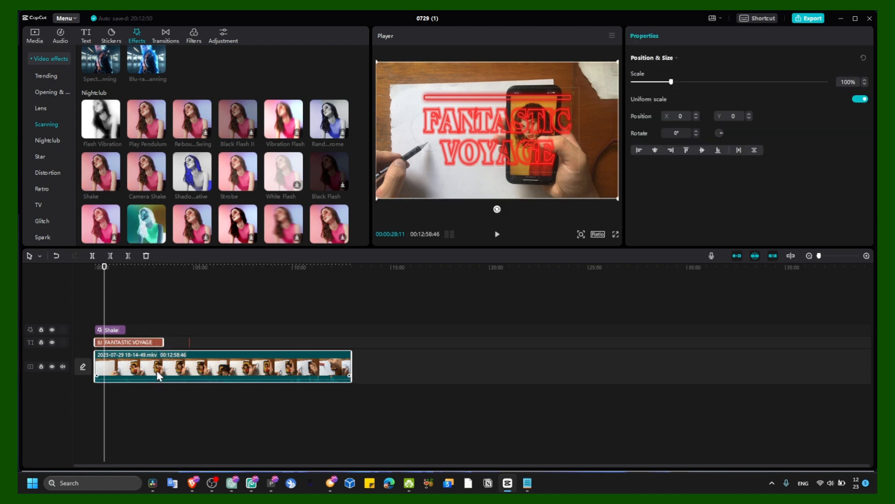
right_click(156, 371)
left_click(191, 426)
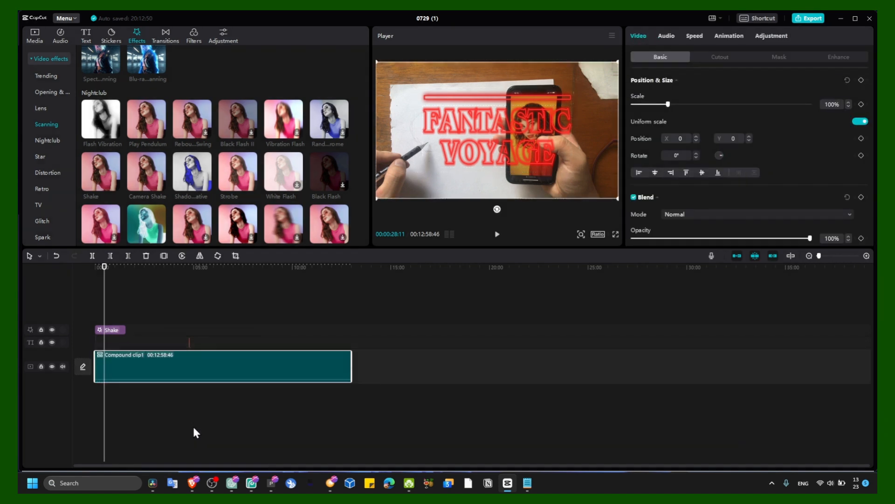
mouse_move(103, 267)
left_mouse_down()
mouse_move(119, 270)
mouse_move(104, 277)
left_mouse_up()
key("space")
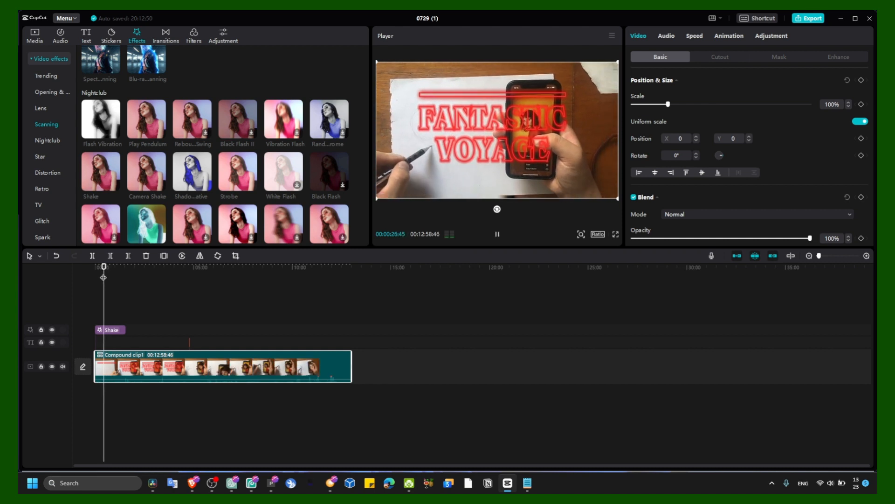
key("space")
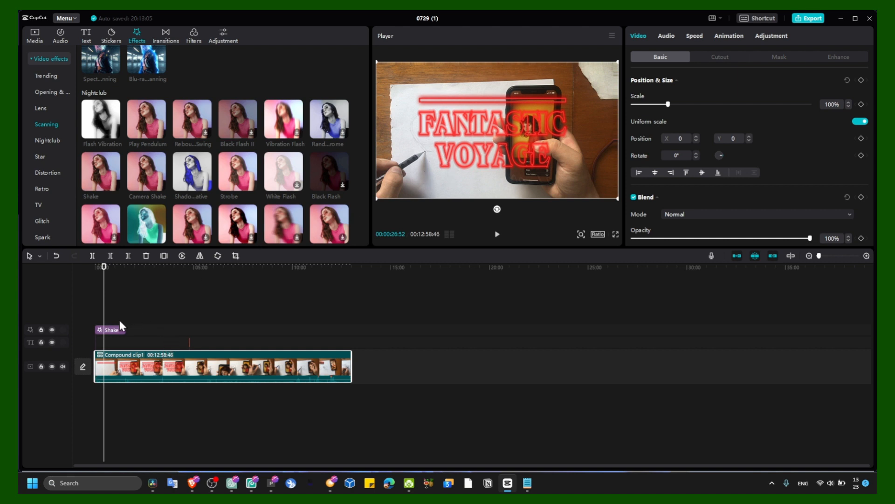
key("ctrl+z")
key("ctrl+z")
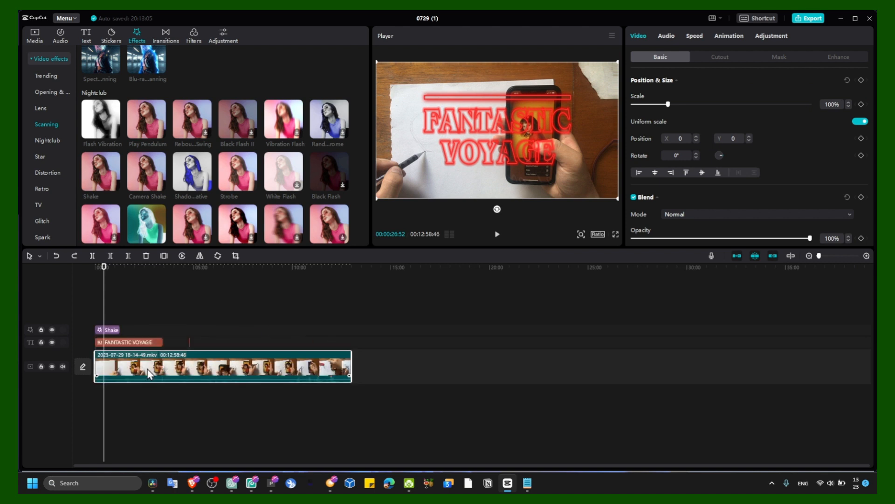
Delete the main video clip while keeping the FANTASTIC VOYAGE text by locking its track, and unlock that track again
key("Delete")
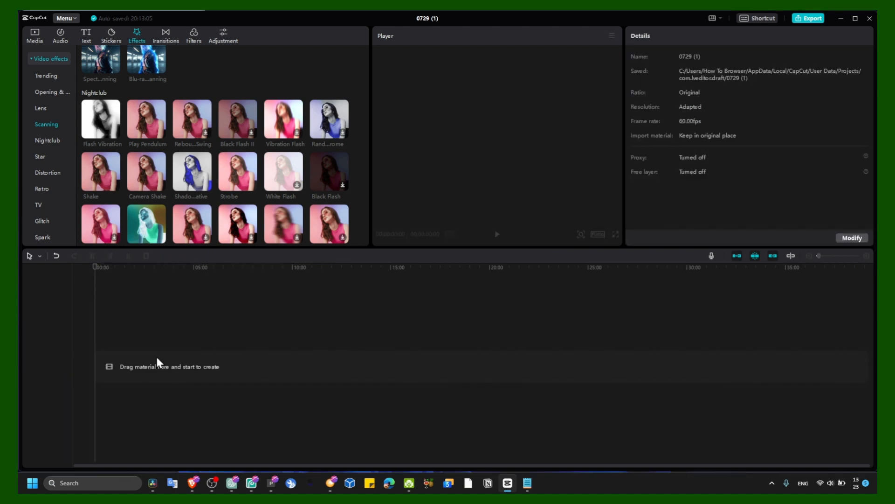
key("ctrl+z")
left_click(41, 342)
left_click(138, 371)
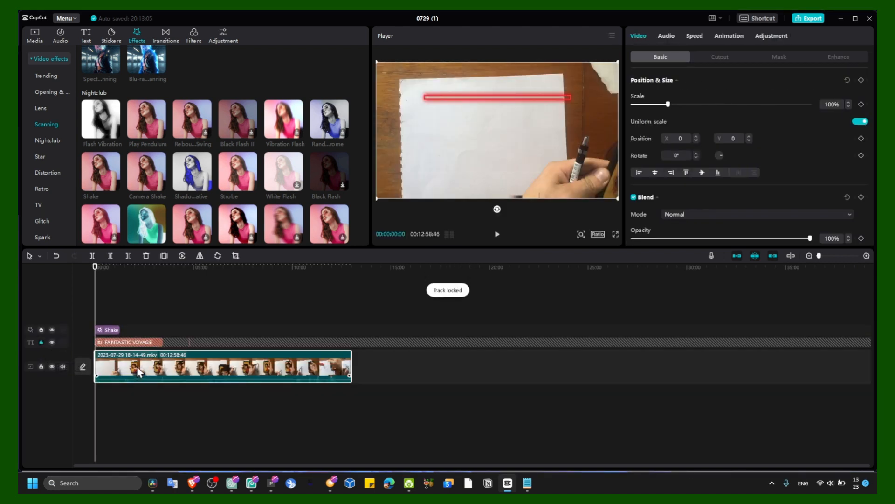
key("Delete")
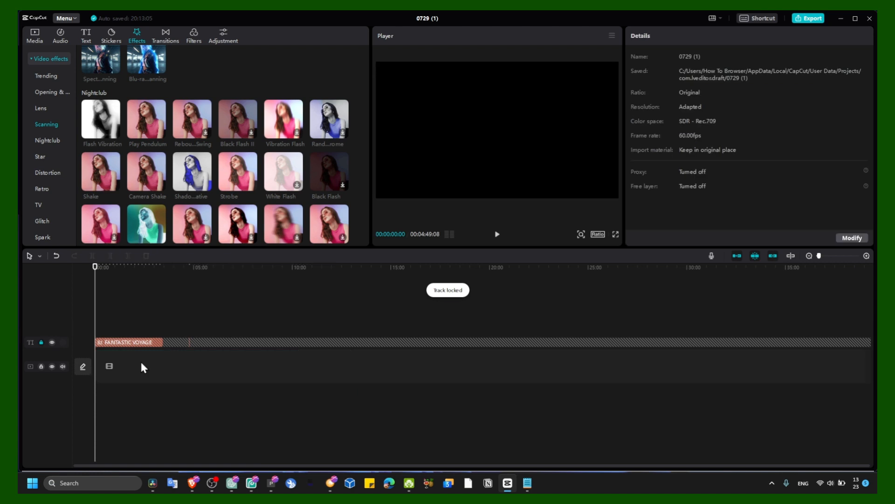
left_click(41, 342)
mouse_move(130, 342)
left_mouse_down()
mouse_move(143, 356)
mouse_move(153, 343)
mouse_move(143, 343)
left_mouse_up()
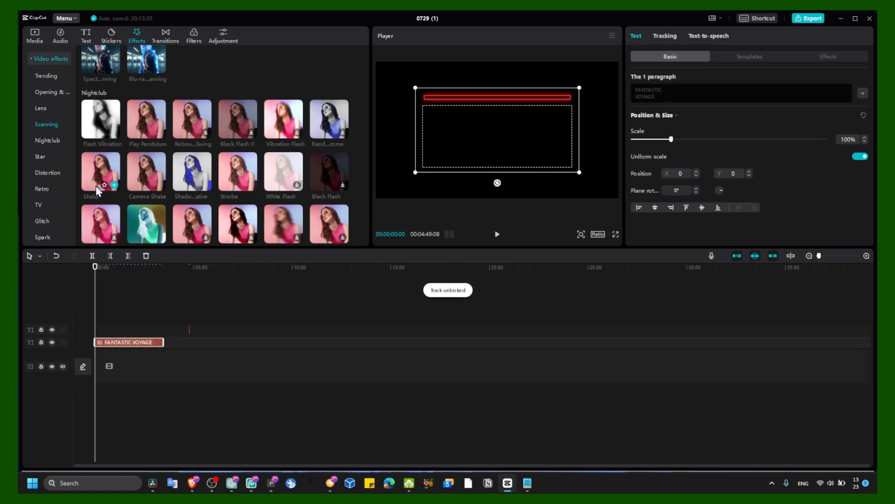
Place a Shake effect above the FANTASTIC VOYAGE clip from the timeline's start, extend it, and preview it on the text alone
left_click_drag(96, 186, 144, 321)
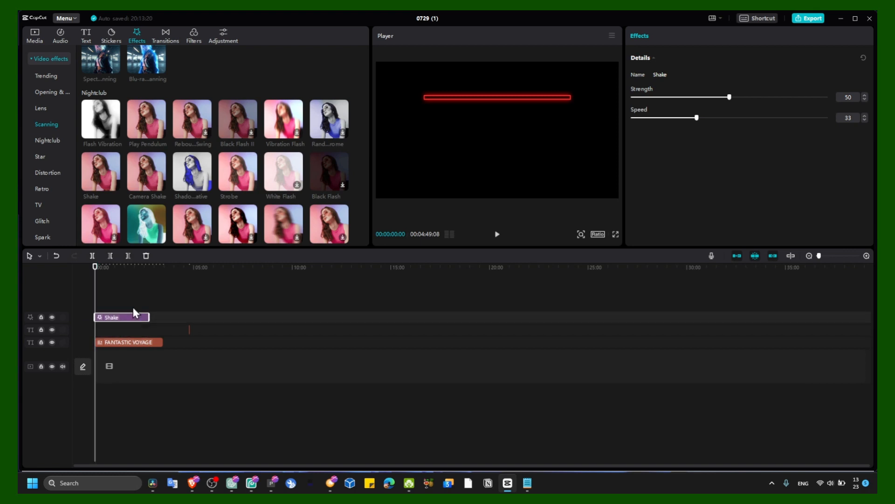
left_click(130, 270)
key("space")
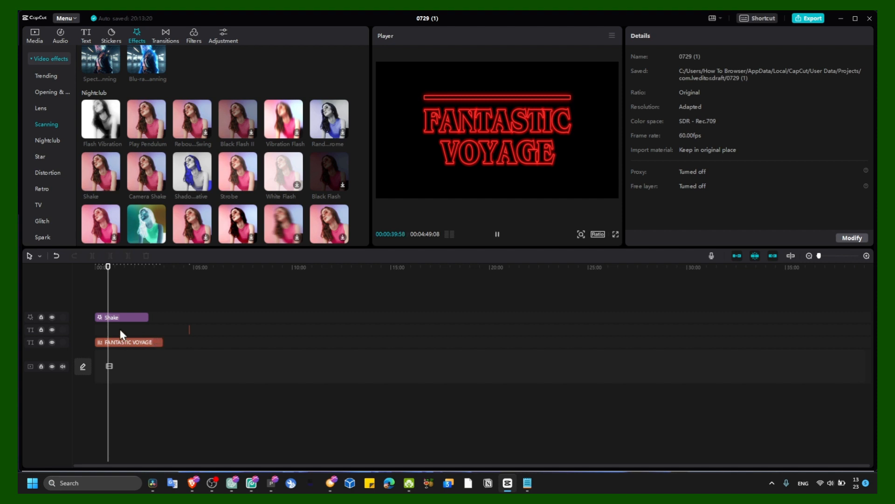
scroll(130, 331, "up", 5, "ctrl")
left_click(167, 317)
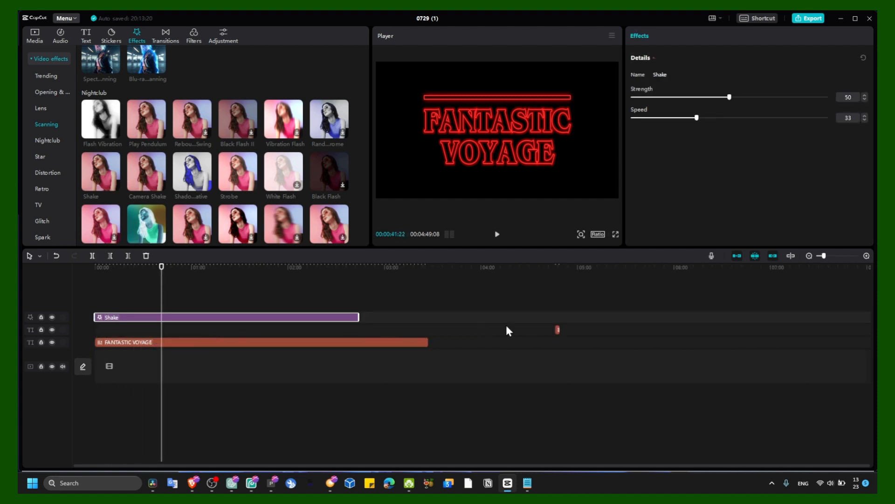
Delete the short stray text clip beyond the four-minute mark and set the Shake effect's strength to 91
left_click(556, 330)
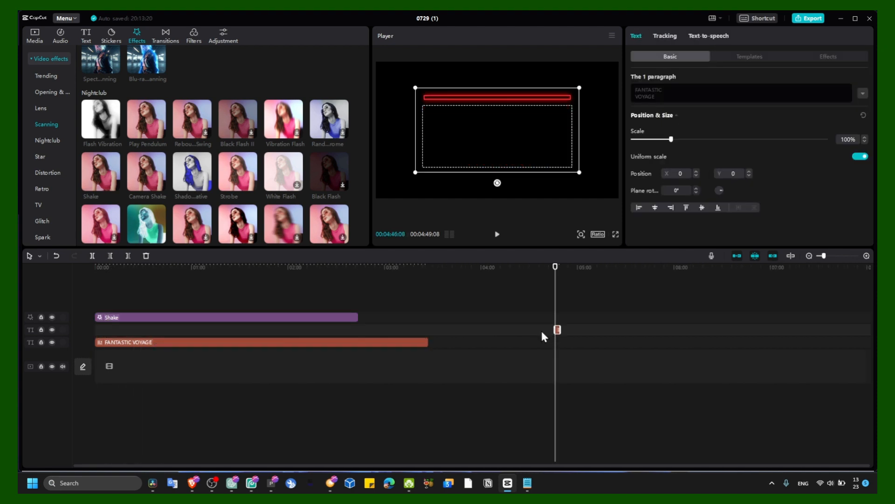
key("Delete")
left_click_drag(268, 267, 141, 267)
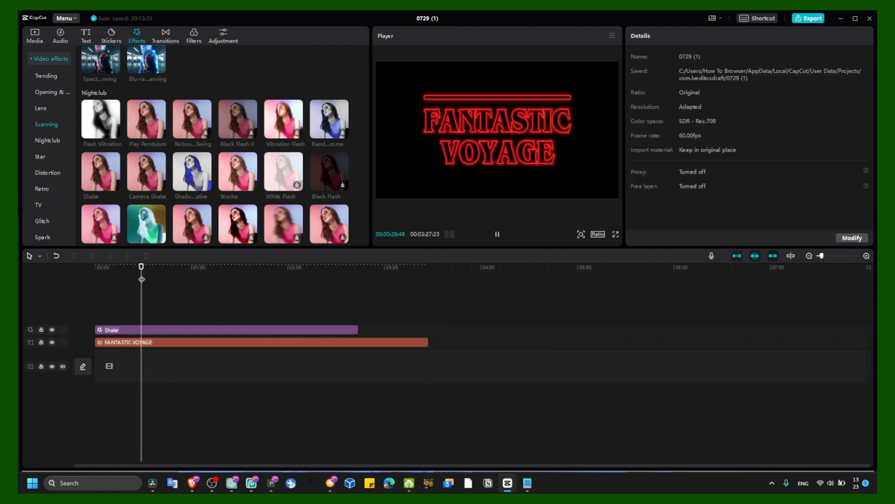
left_click(230, 331)
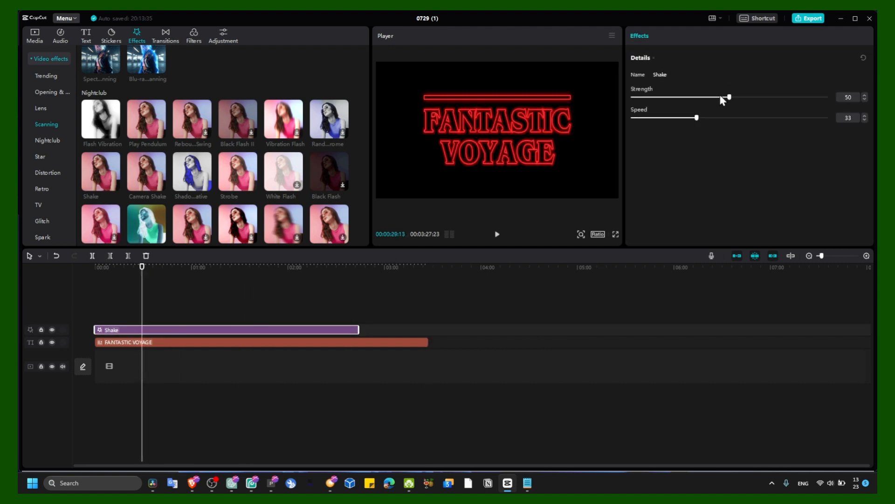
Scale the FANTASTIC VOYAGE text to 105% and restyle its lettering with a silver-gradient text effect
left_click(171, 343)
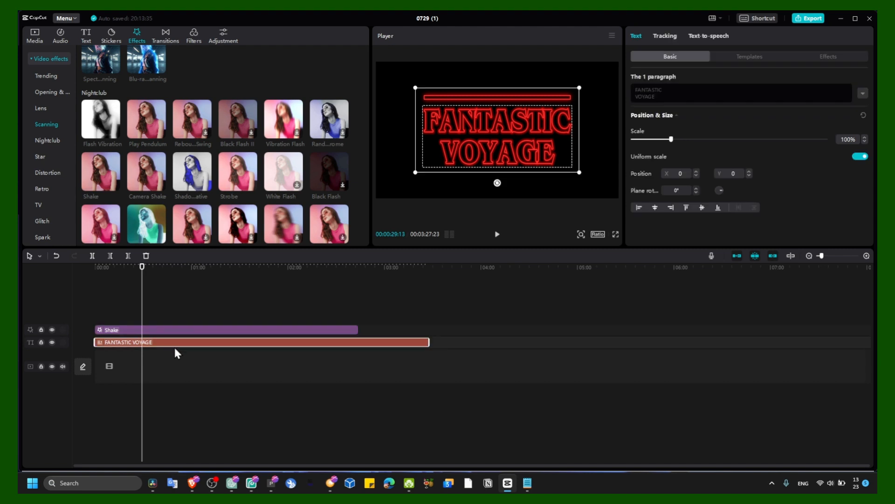
left_click_drag(669, 142, 673, 139)
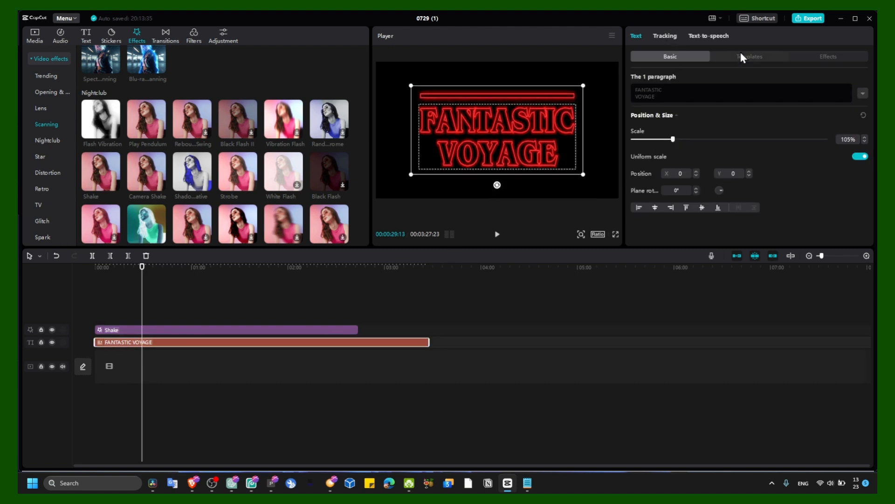
left_click(827, 55)
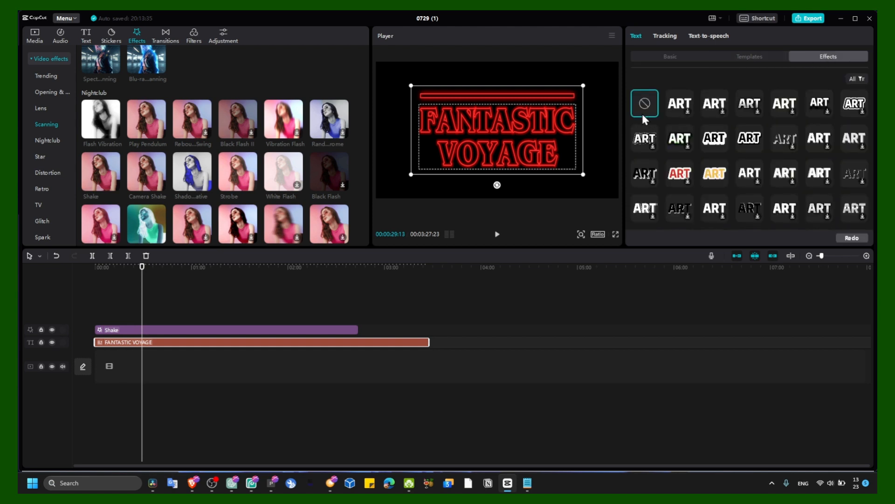
scroll(676, 103, "down", 2)
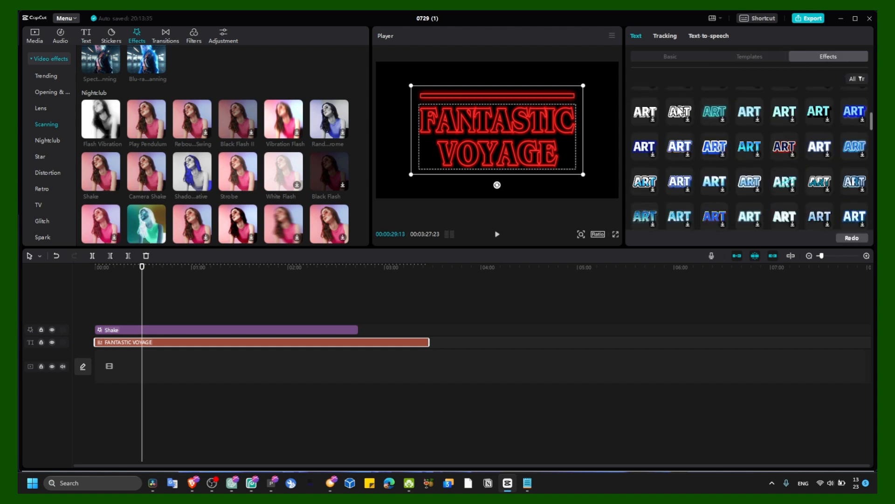
left_click(681, 148)
scroll(675, 140, "up", 3)
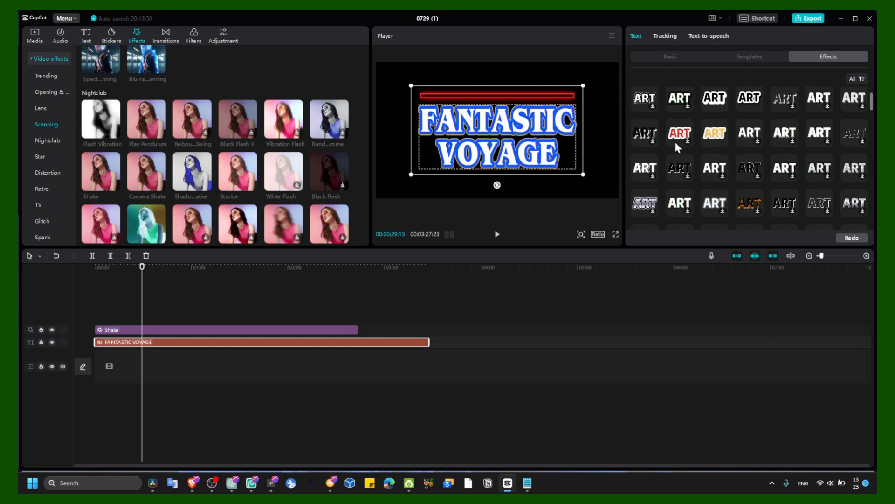
left_click(676, 109)
left_click(715, 108)
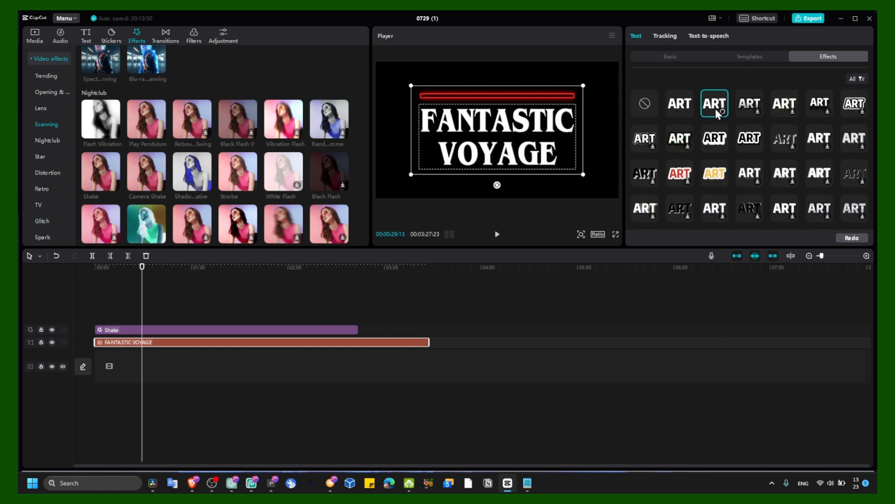
left_click(742, 104)
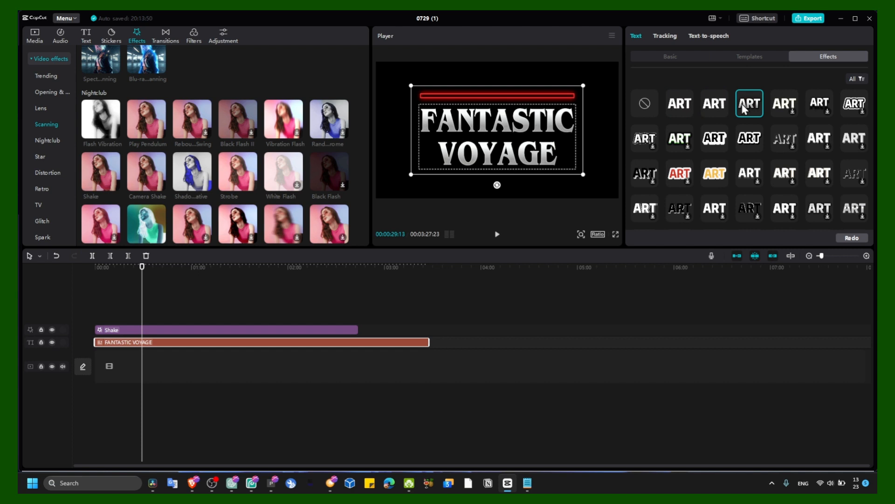
left_click(747, 56)
left_click(654, 57)
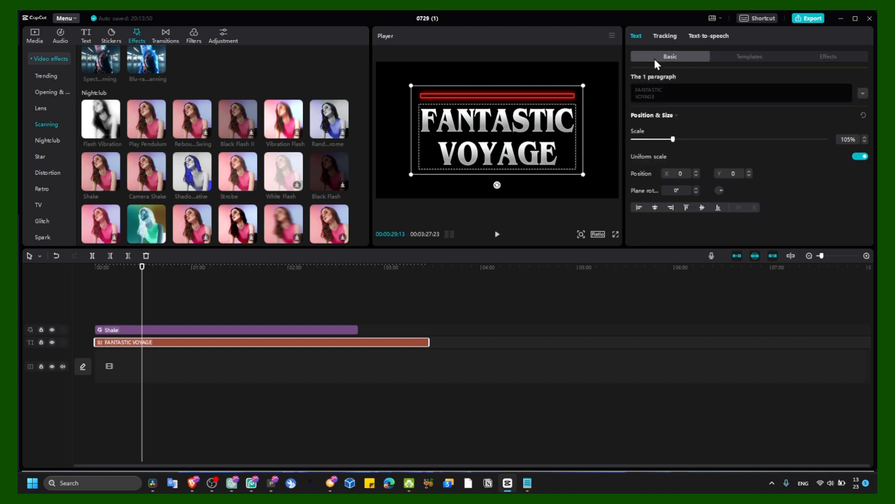
Add the imported video back to the main track beneath the text, starting at the beginning of the timeline
left_click(161, 329)
left_click(185, 343)
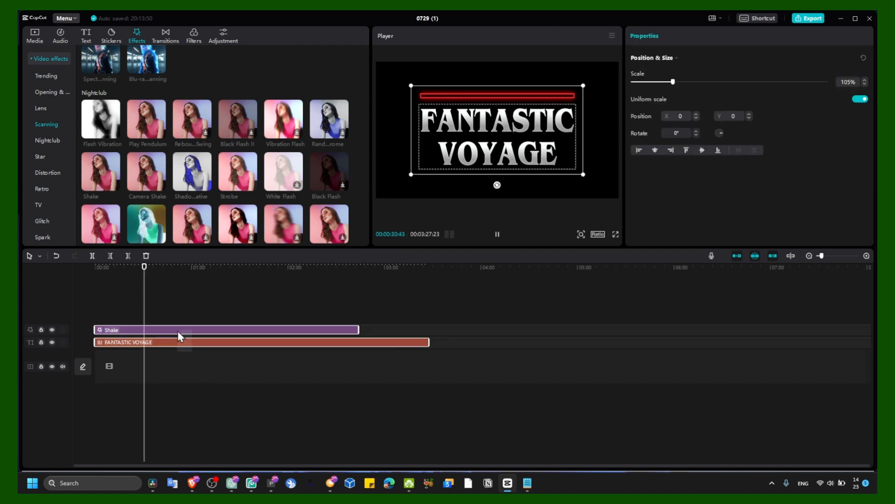
left_click(41, 36)
left_click(118, 98)
left_click_drag(118, 98, 131, 374)
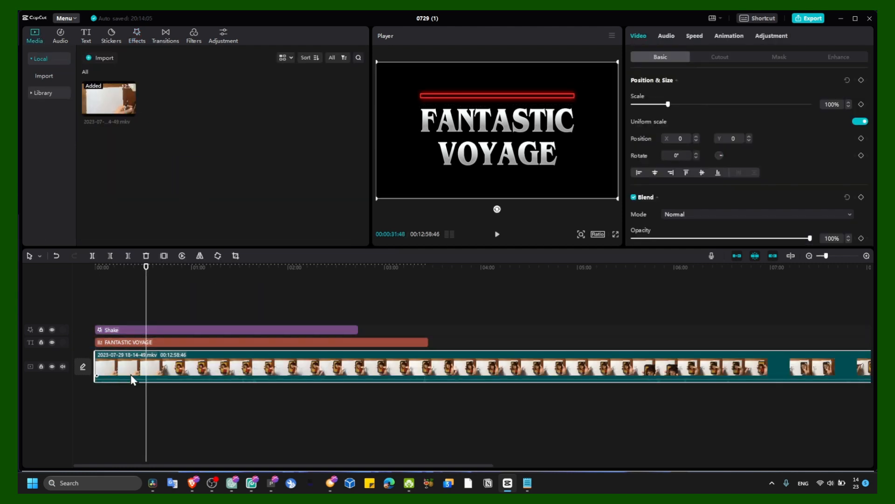
Move the video out of frame to the left, try combining it with the Shake and text clips into a compound clip, preview, and undo
left_click_drag(488, 188, 260, 182)
left_click_drag(239, 306, 231, 368)
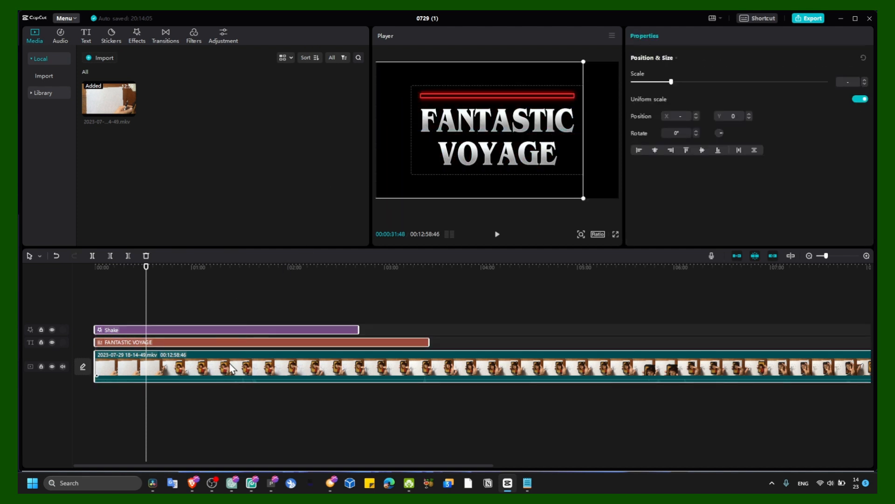
right_click(279, 367)
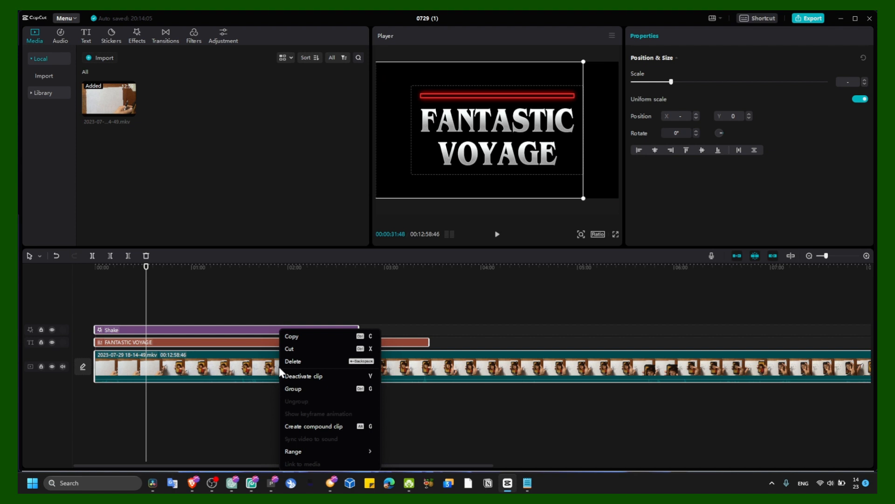
left_click(316, 426)
key("space")
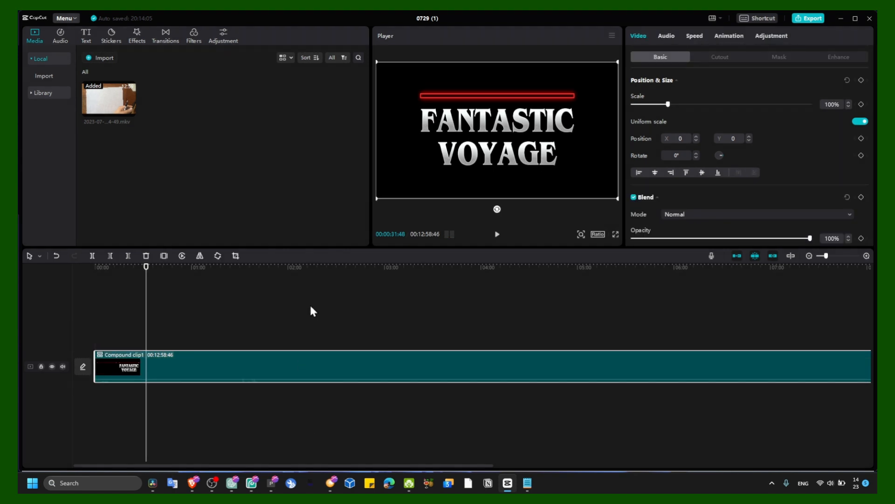
left_click(495, 234)
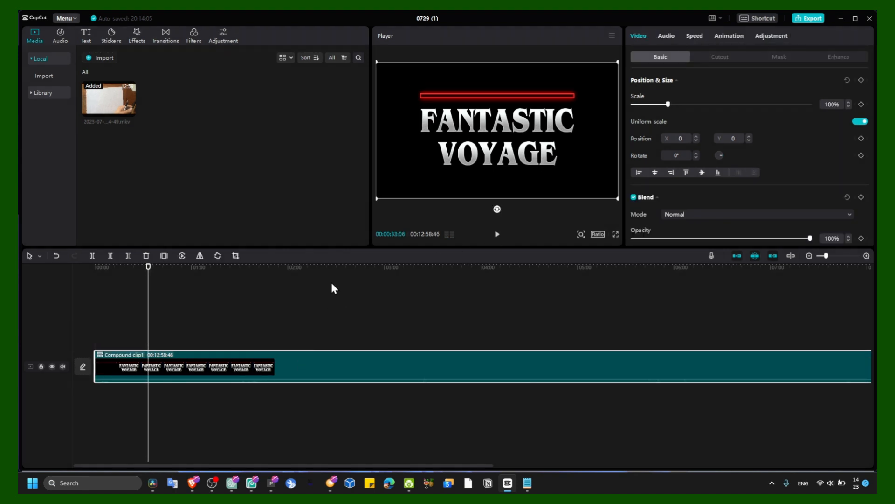
key("ctrl+z")
Set the Shake effect's speed to 54 and briefly play it over the text and video
left_click(273, 336)
left_click(281, 332)
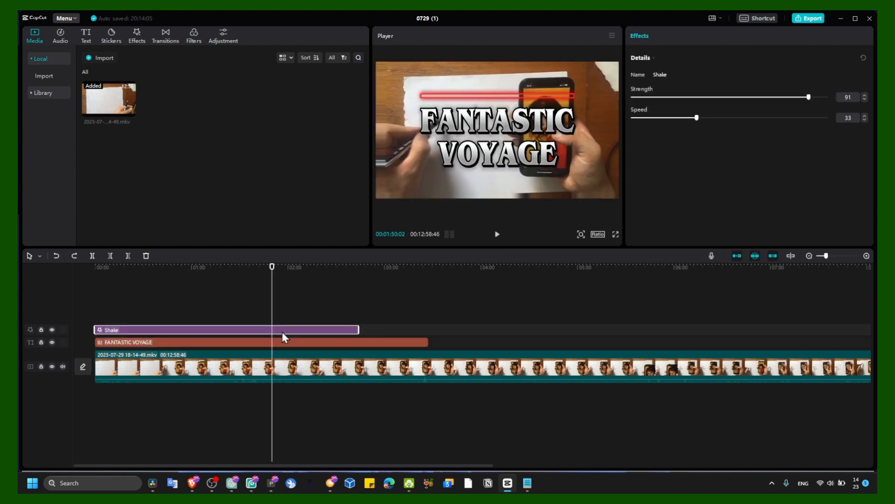
left_click_drag(696, 118, 737, 118)
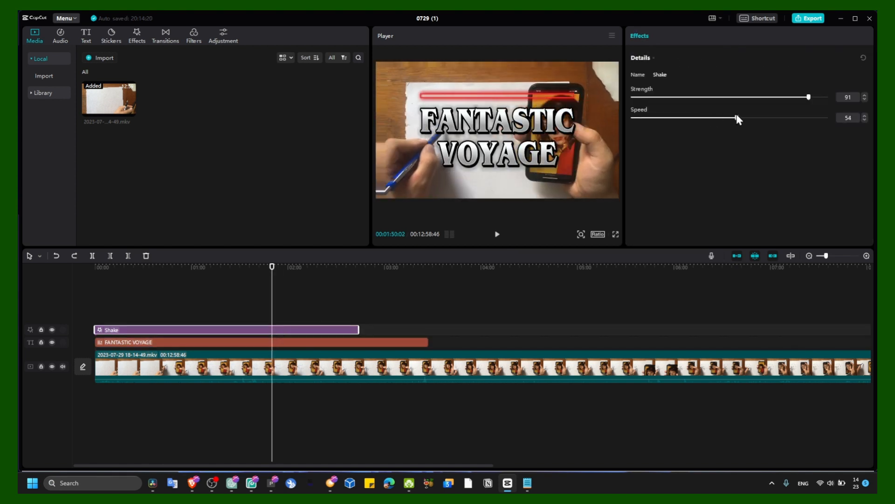
key("space")
key("space")
Try combining only the text and the visible video into a compound clip under Shake, preview it near the start, and undo it
left_click(303, 321)
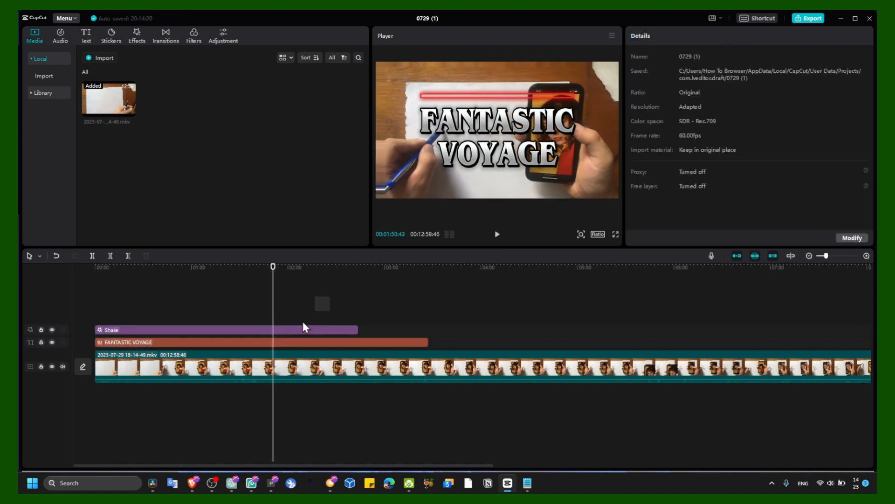
left_click(267, 375)
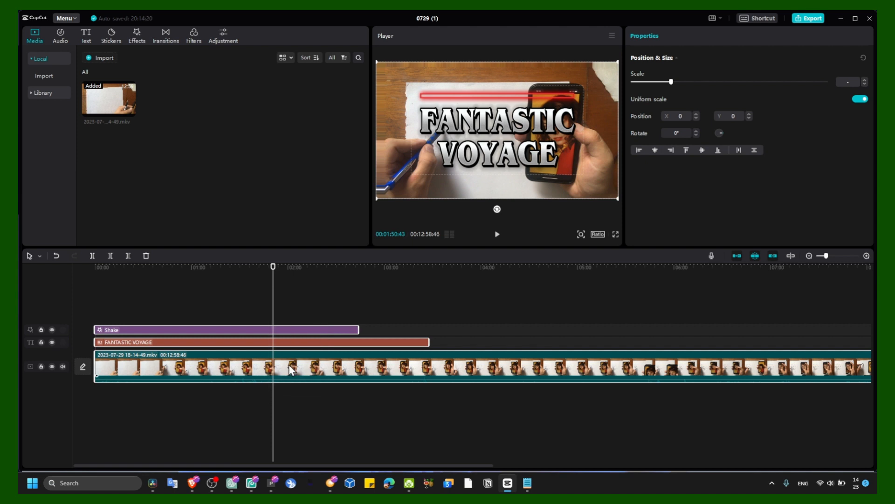
left_click(434, 332)
left_click(371, 364)
right_click(371, 362)
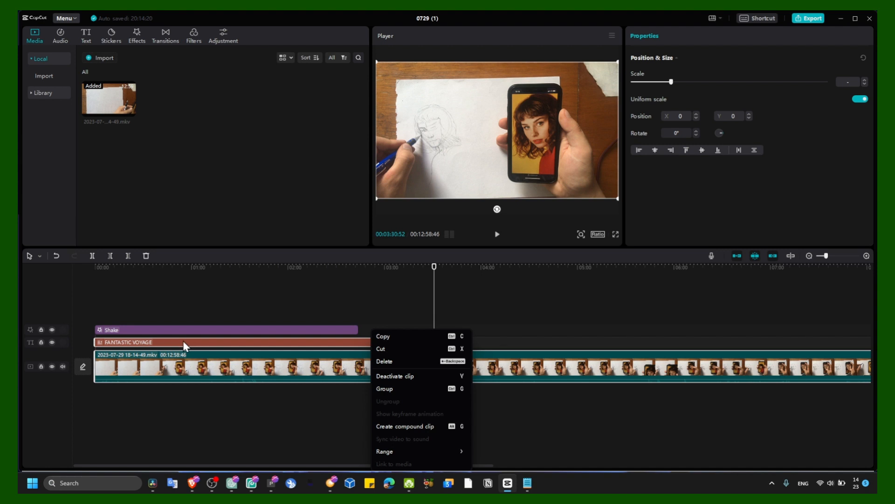
left_click(385, 425)
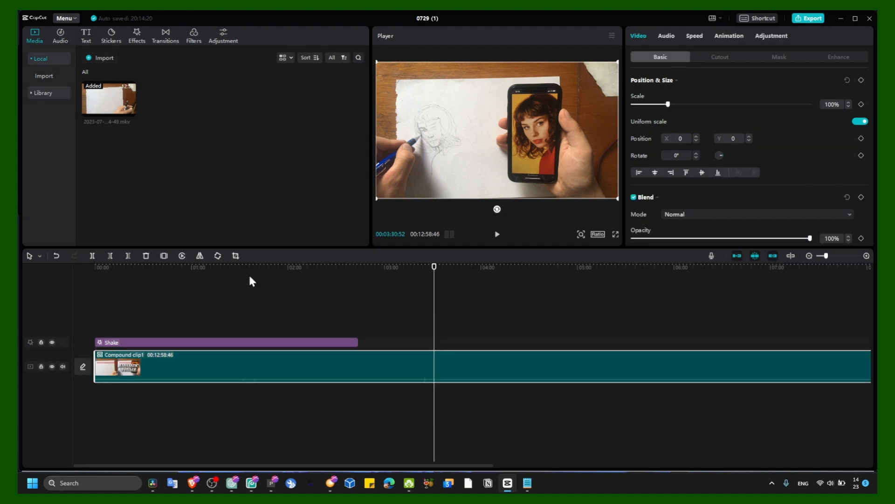
left_click_drag(250, 277, 120, 279)
key("space")
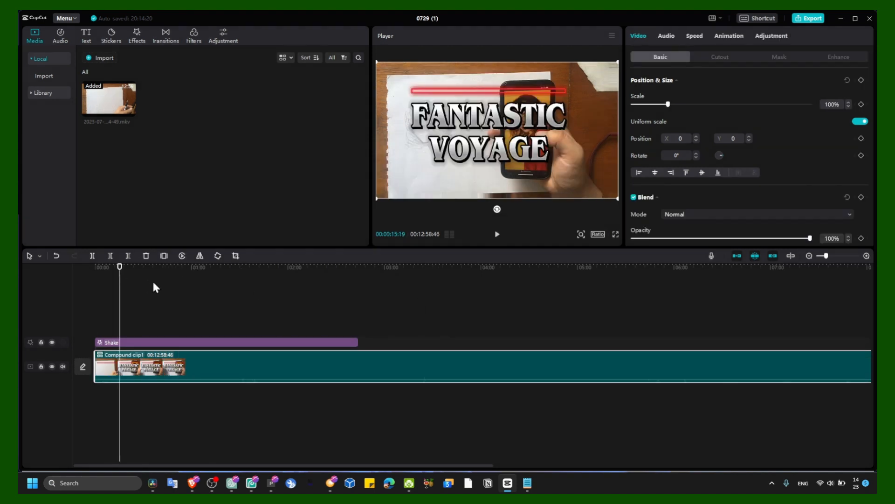
left_click(497, 235)
left_click(497, 234)
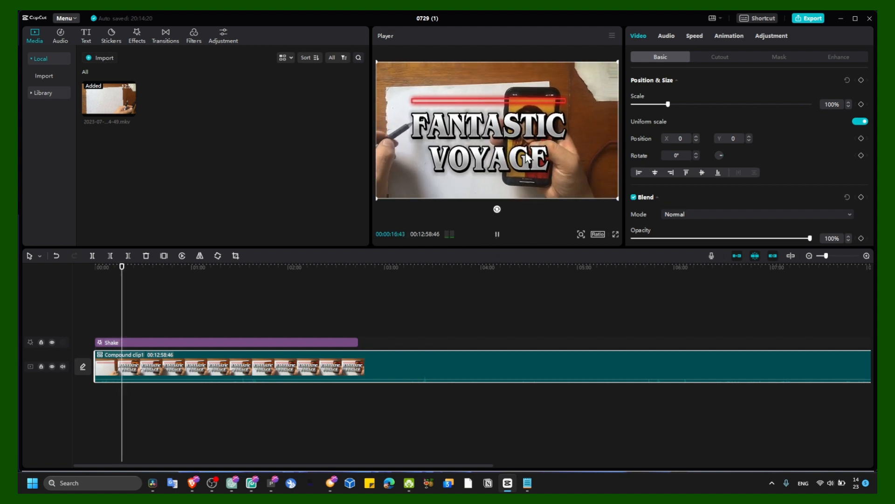
key("ctrl+z")
Move the video out of frame to the left, try combining it with the text as a compound clip under Shake, preview, and undo the compound
left_click(315, 353)
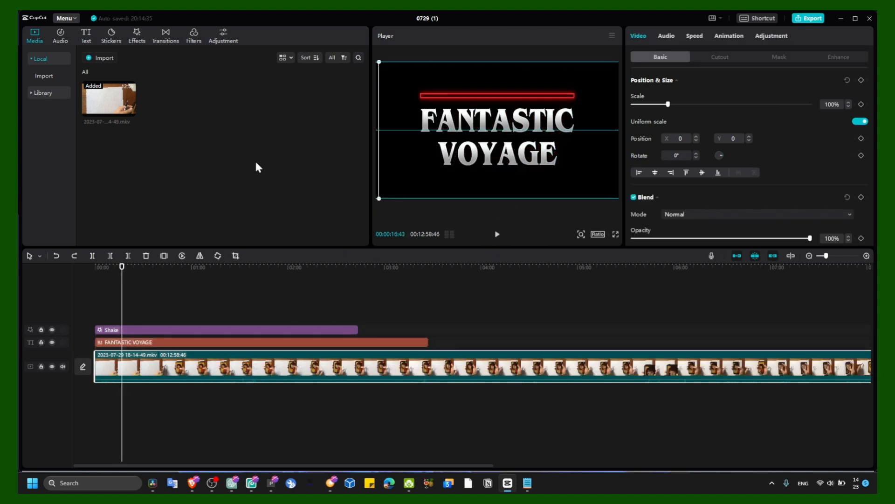
left_click(259, 336)
left_click(381, 342)
left_click_drag(456, 335, 409, 361)
right_click(422, 367)
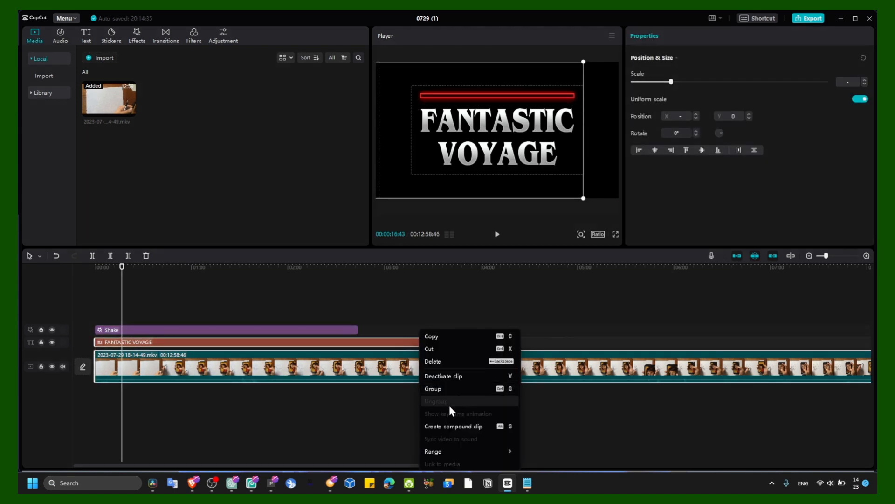
left_click(456, 424)
key("space")
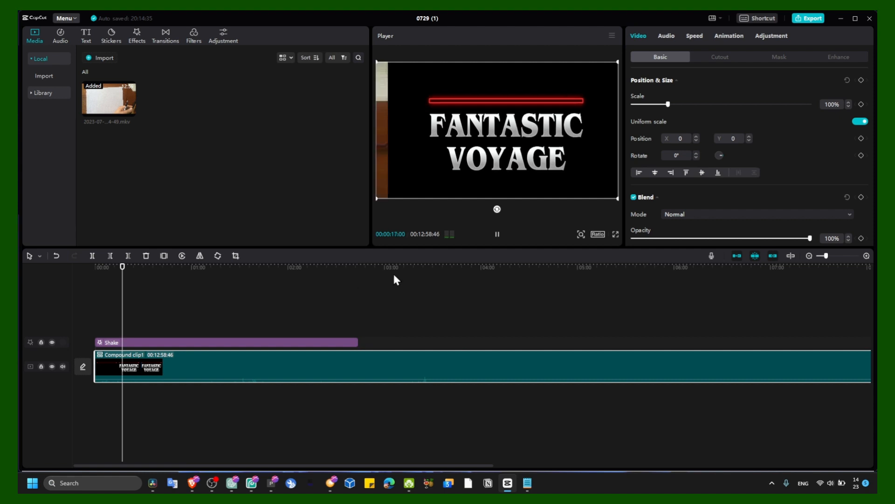
key("space")
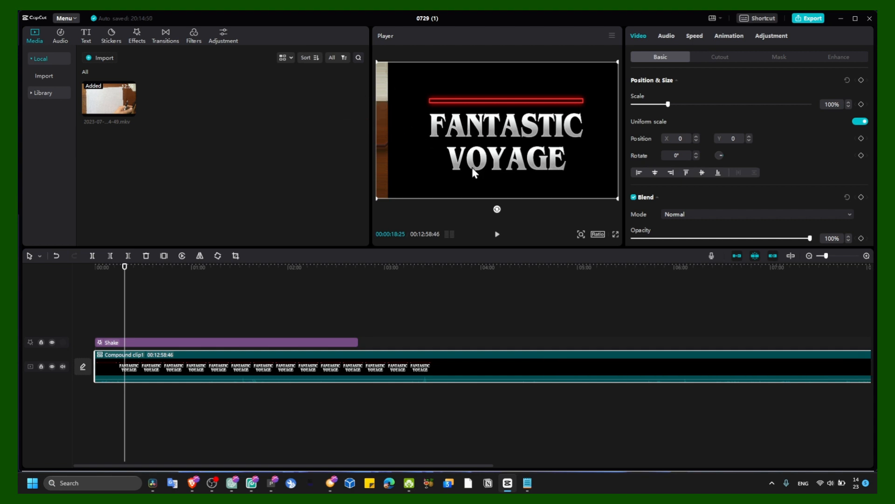
key("ctrl+z")
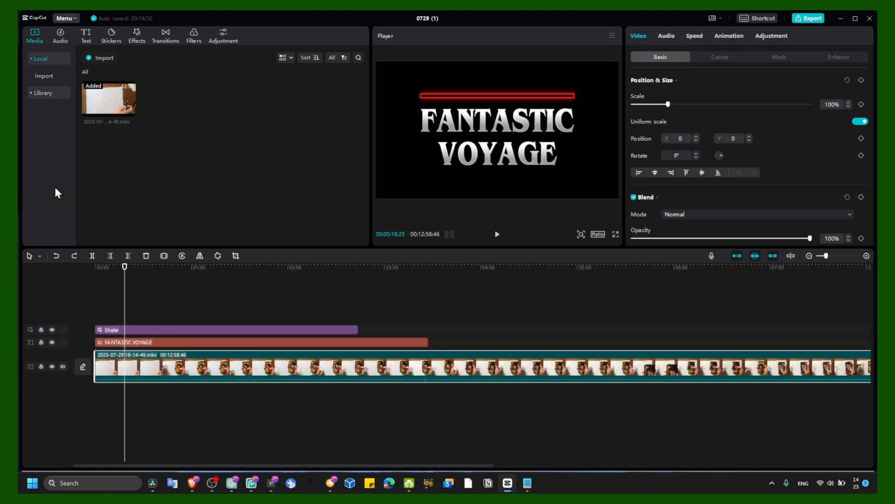
Create a compound clip from the FANTASTIC VOYAGE text and the out-of-frame video under Shake, and play it from near the timeline's start
left_click(422, 342)
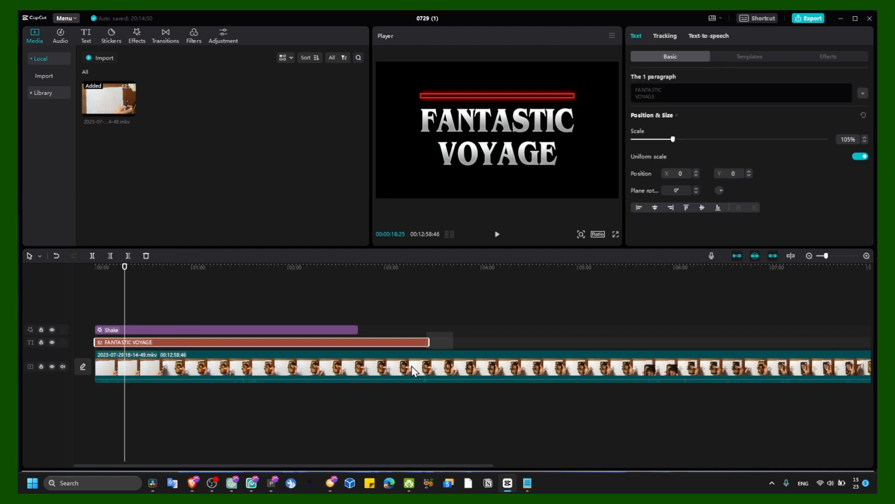
left_click(413, 369, "ctrl")
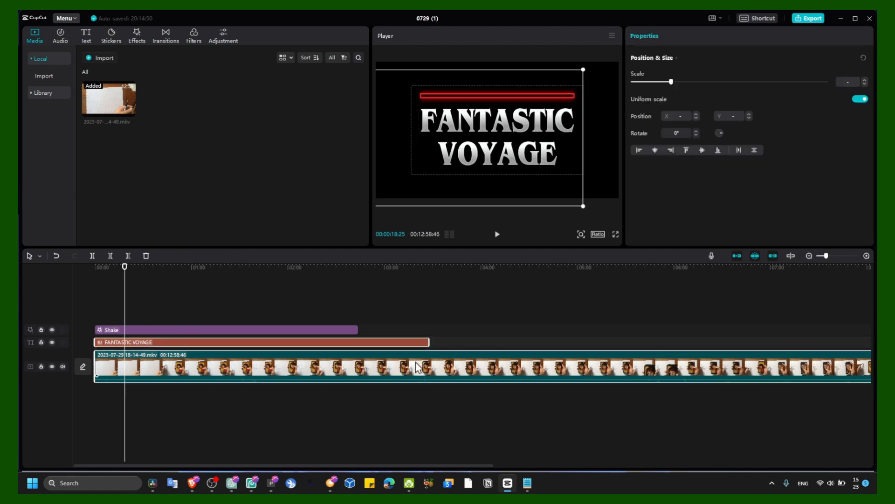
right_click(417, 367)
left_click(440, 424)
left_click(177, 267)
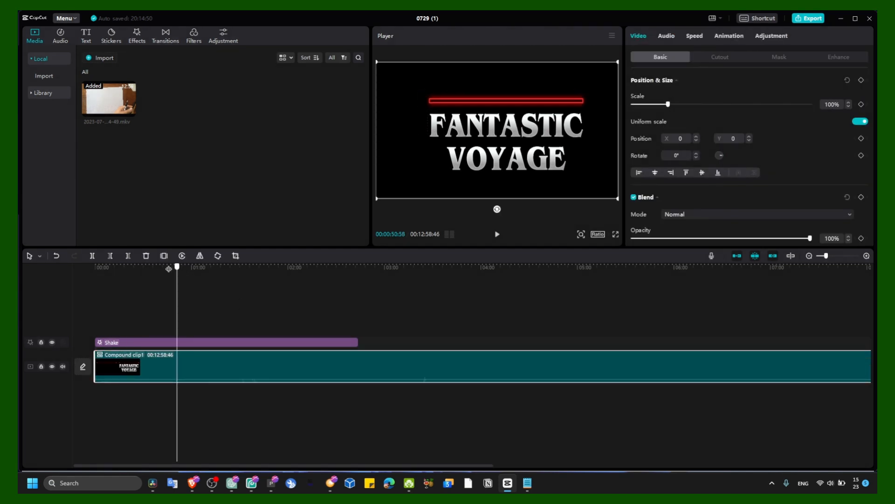
left_click(99, 267)
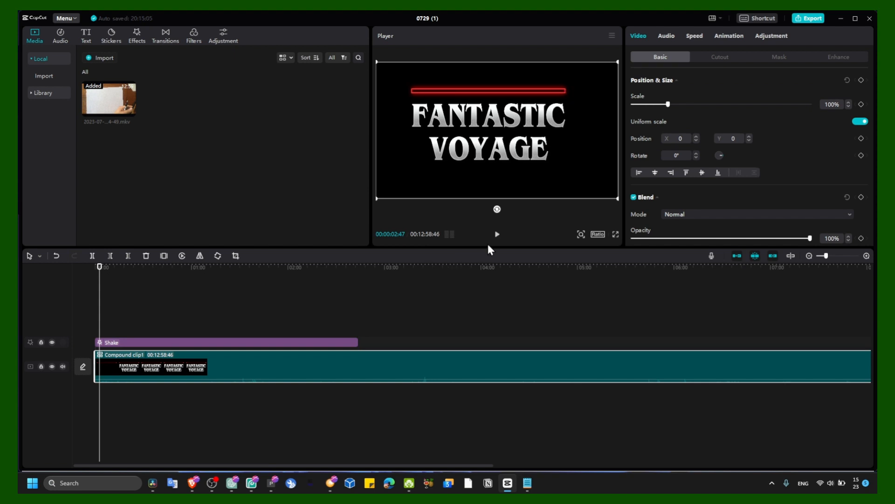
left_click(497, 234)
left_click(497, 235)
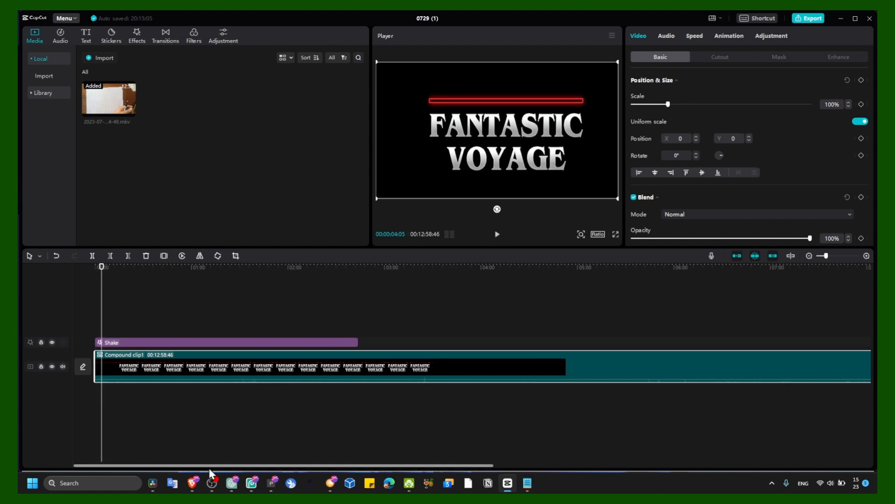
left_click(212, 482)
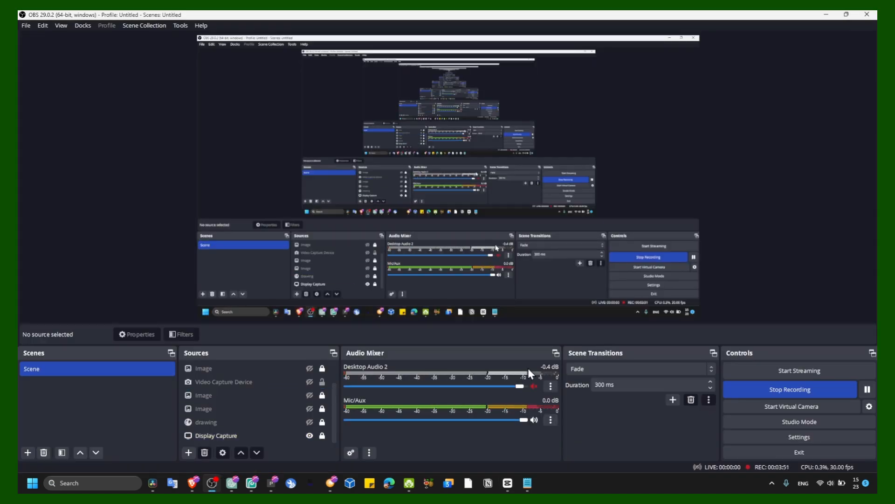